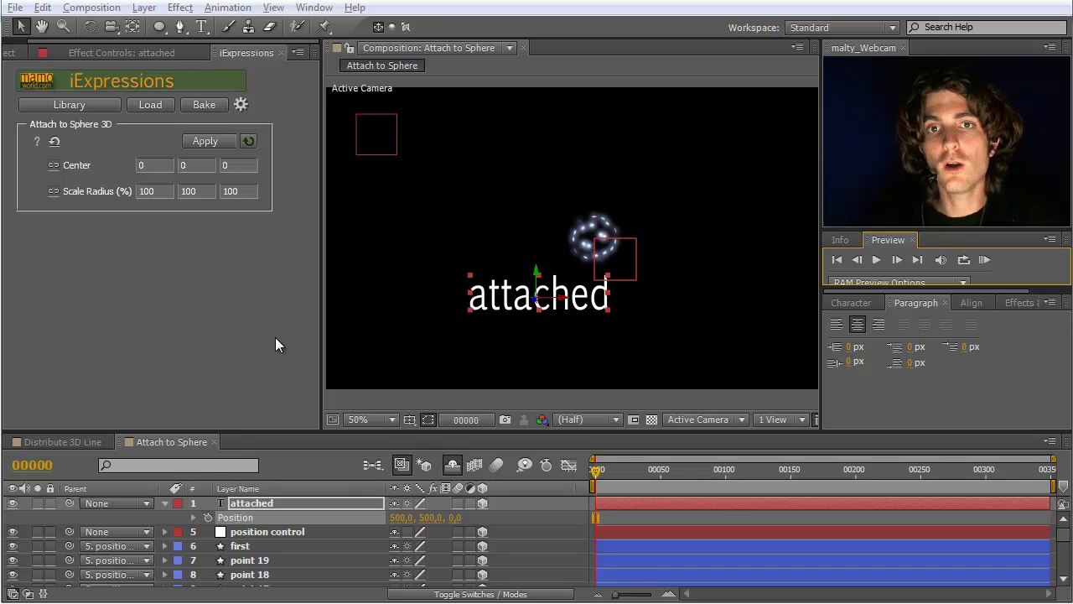
Save the Attach to Sphere project and select the position control layer.
key(ctrl+s)
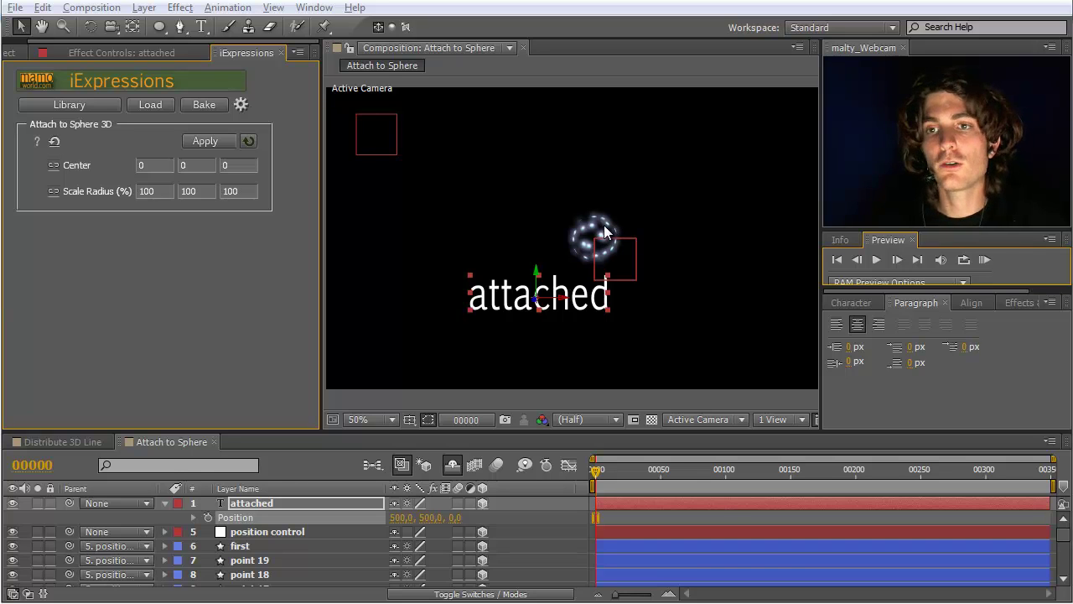
click(272, 532)
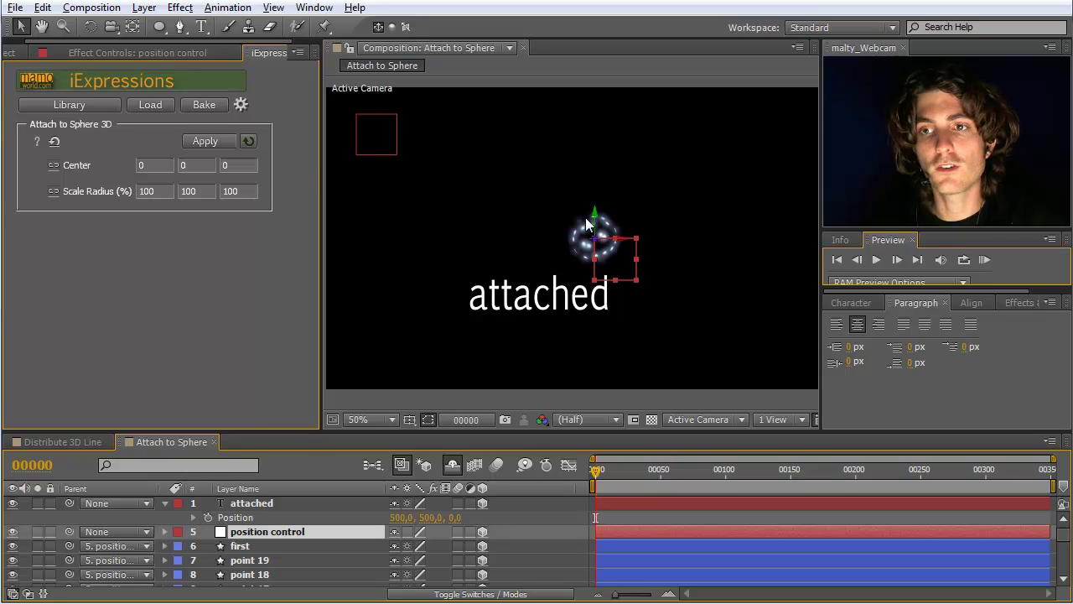
Parent the attached text layer to position control and select its Position property.
click(241, 505)
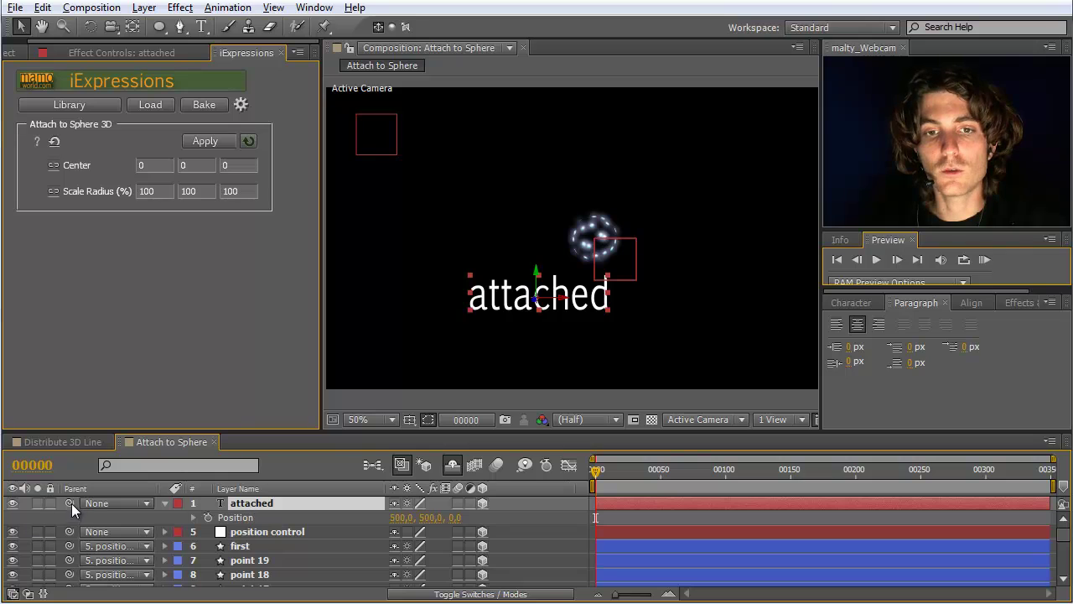
drag(69, 504, 250, 530)
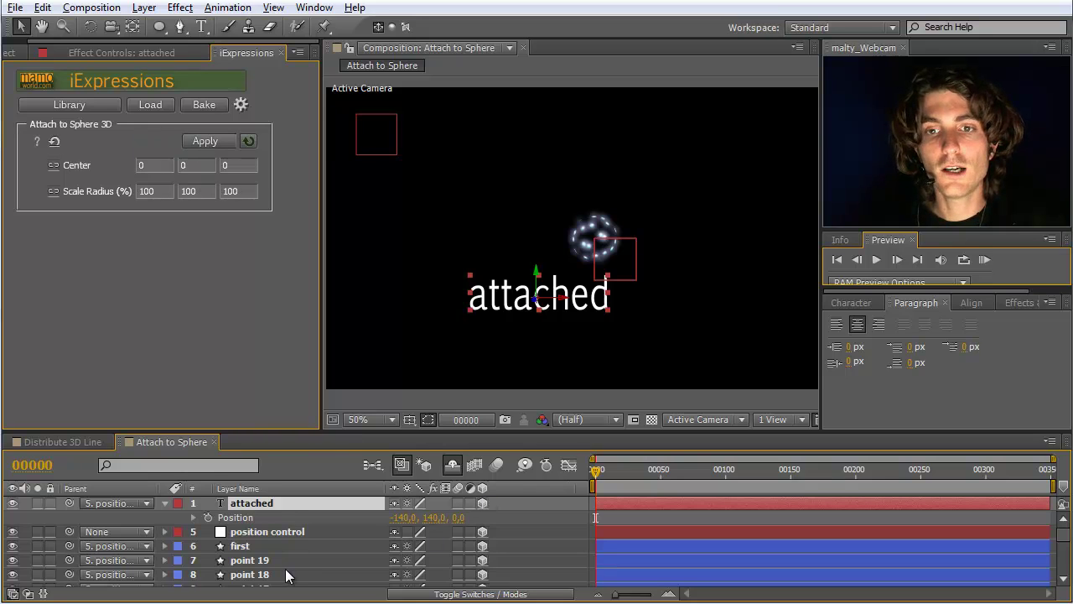
click(236, 517)
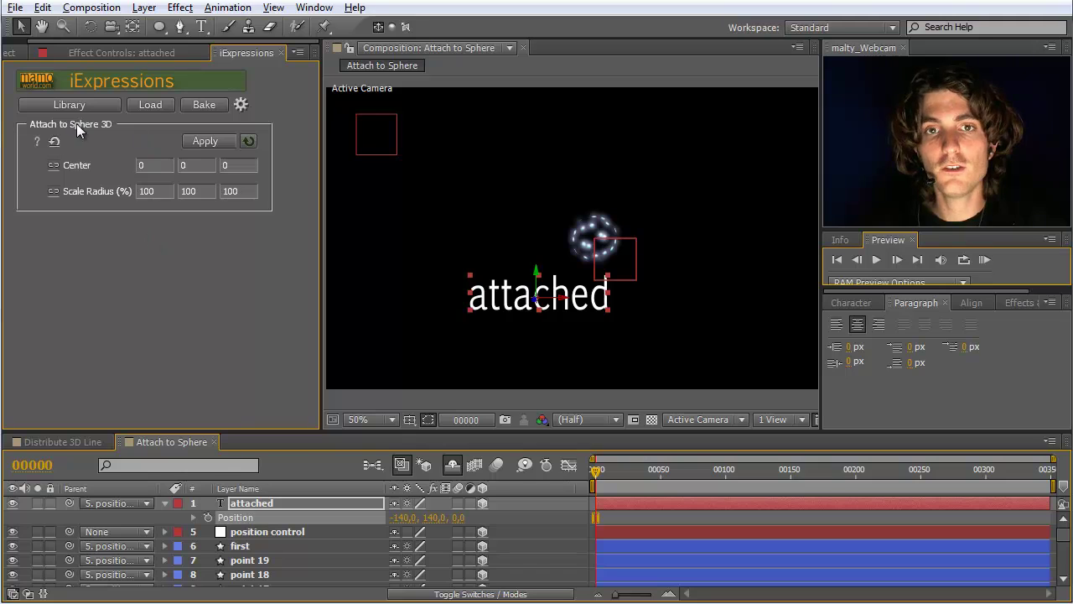
Apply Attach to Sphere 3D to the attached text's Position and set X and Y to 0.
click(204, 141)
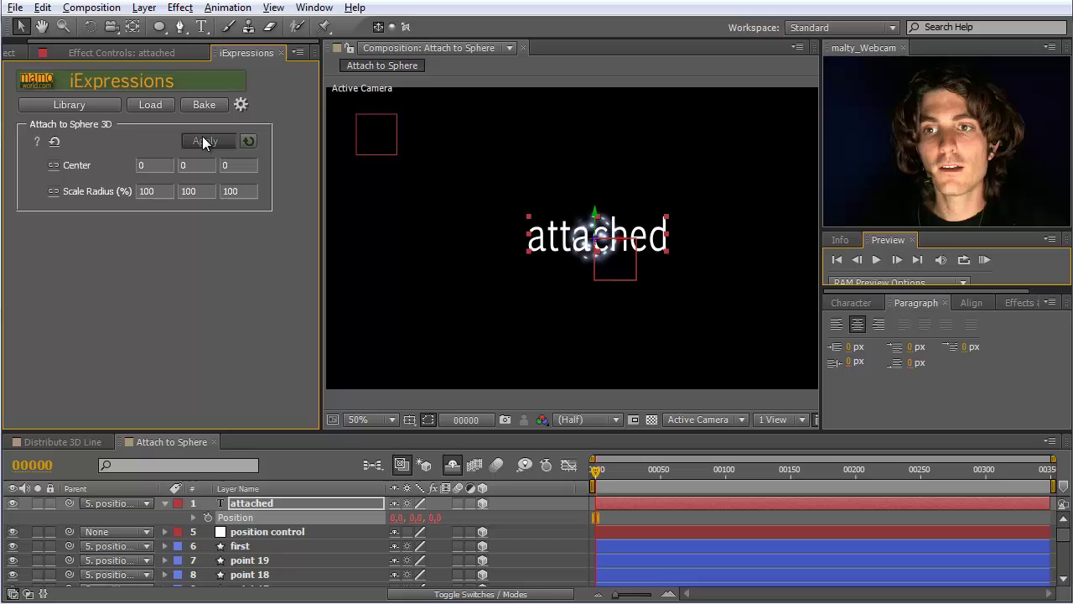
click(436, 518)
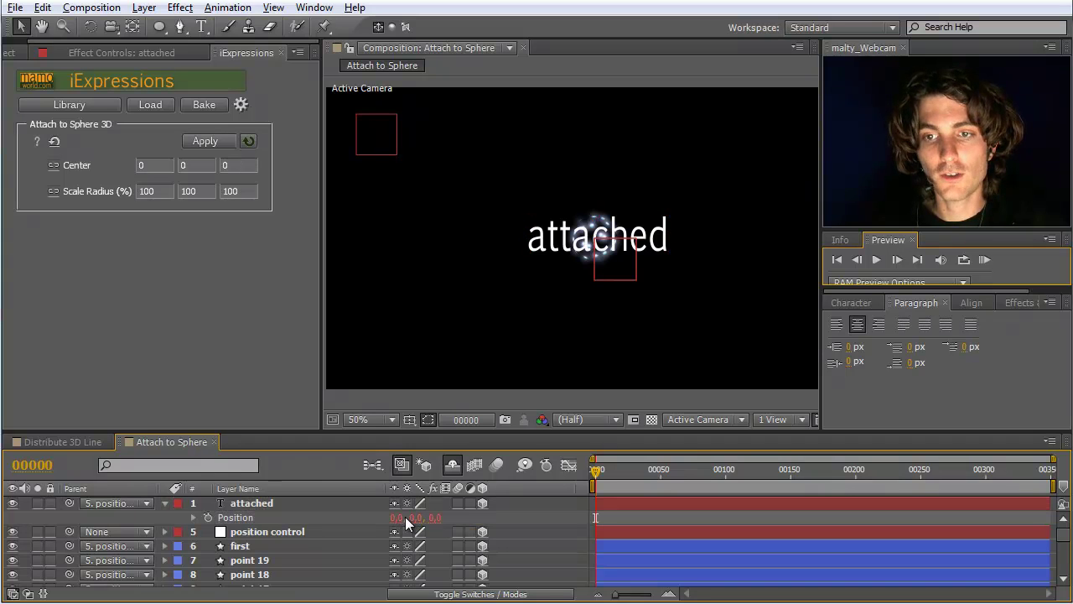
click(404, 518)
text(0)
key(Tab)
text(0)
key(Tab)
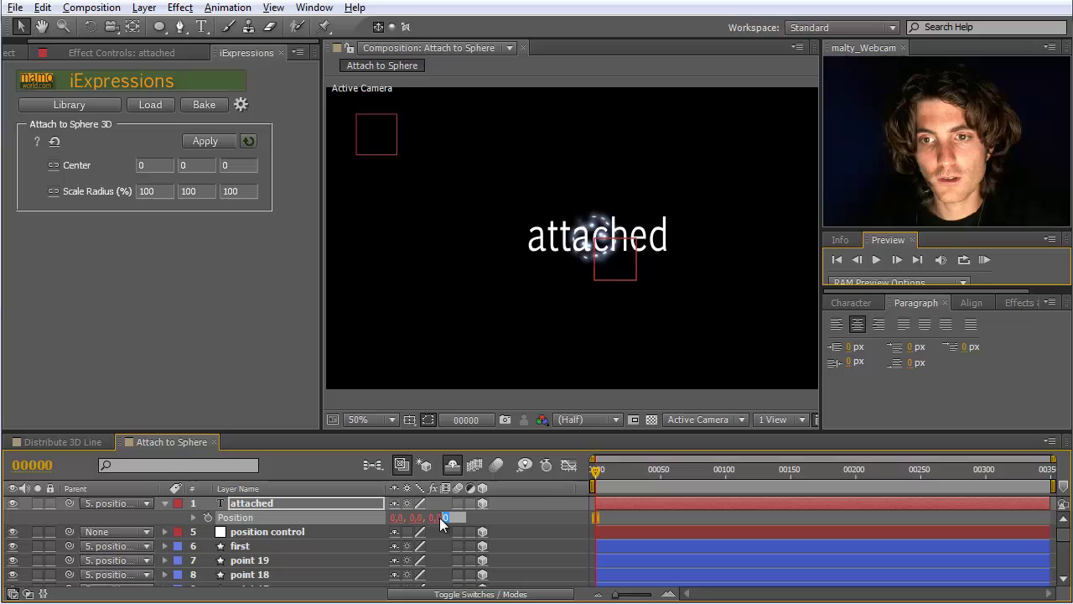
Scrub the attached text's Position Z to -4 and solo the layer.
click(416, 518)
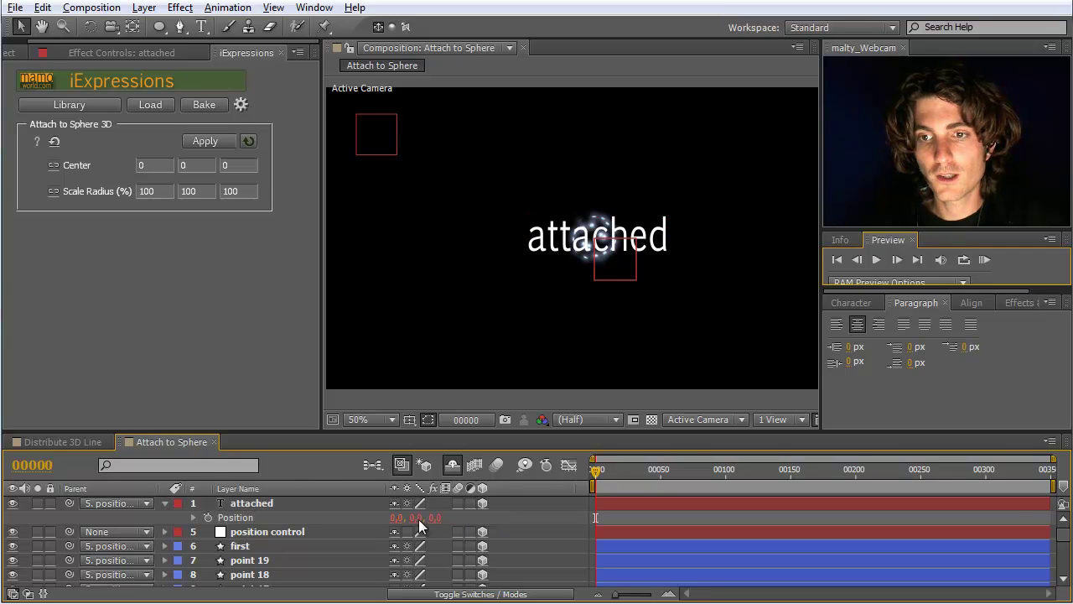
drag(433, 517, 504, 519)
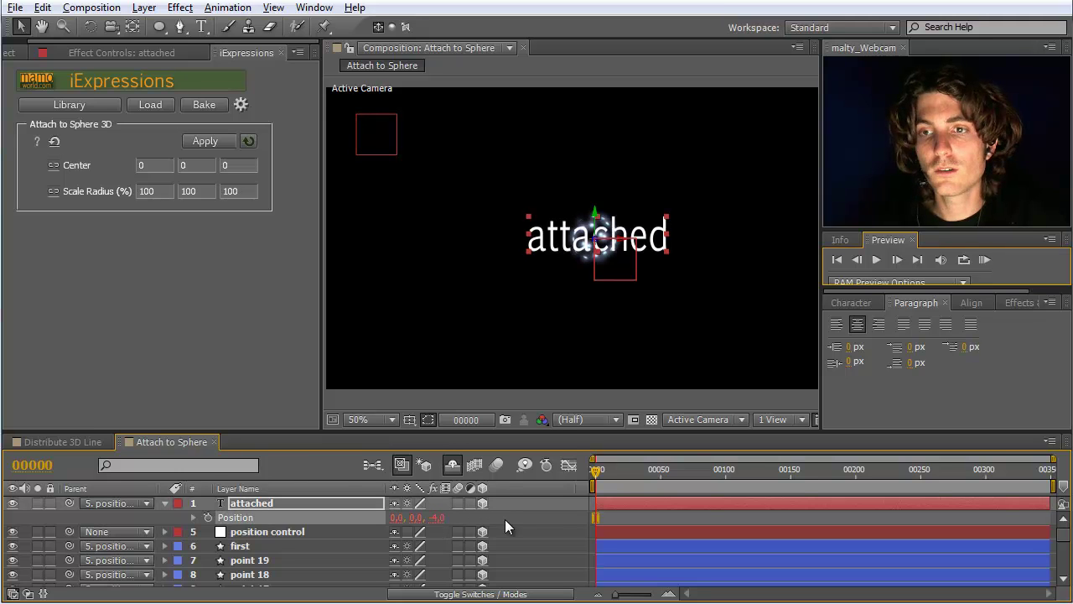
click(37, 503)
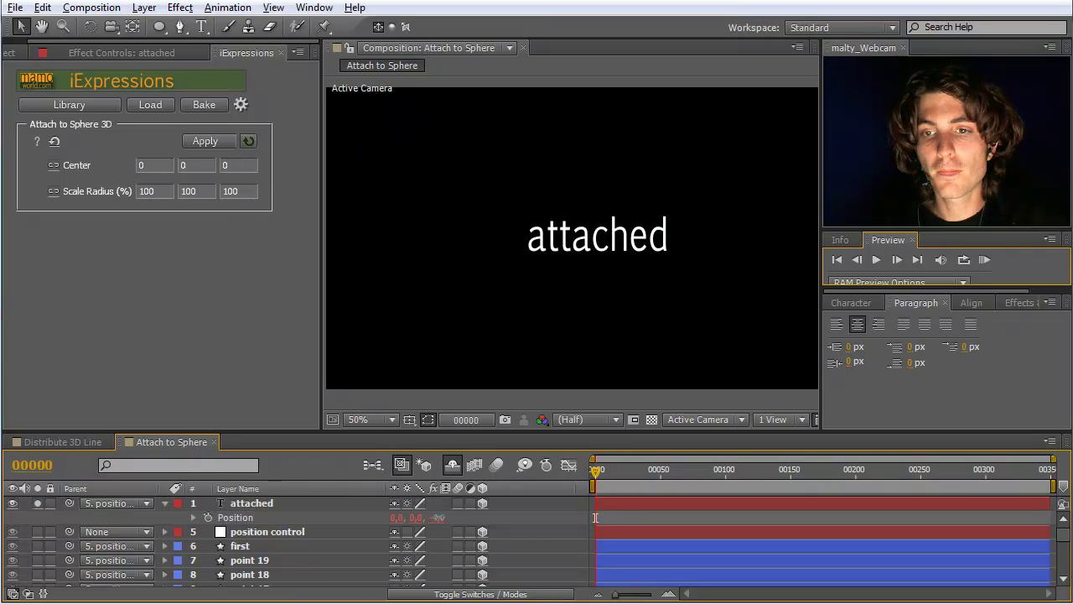
Scrub the attached text's Position Z out to -300, giving Position 0, 0, -300.
drag(437, 517, 463, 521)
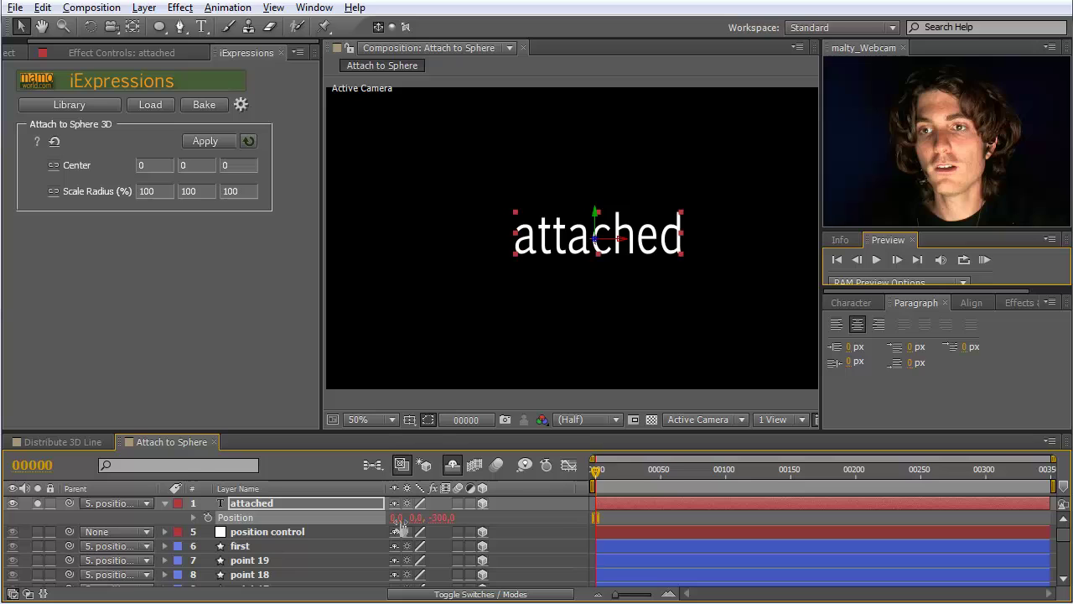
drag(397, 518, 426, 531)
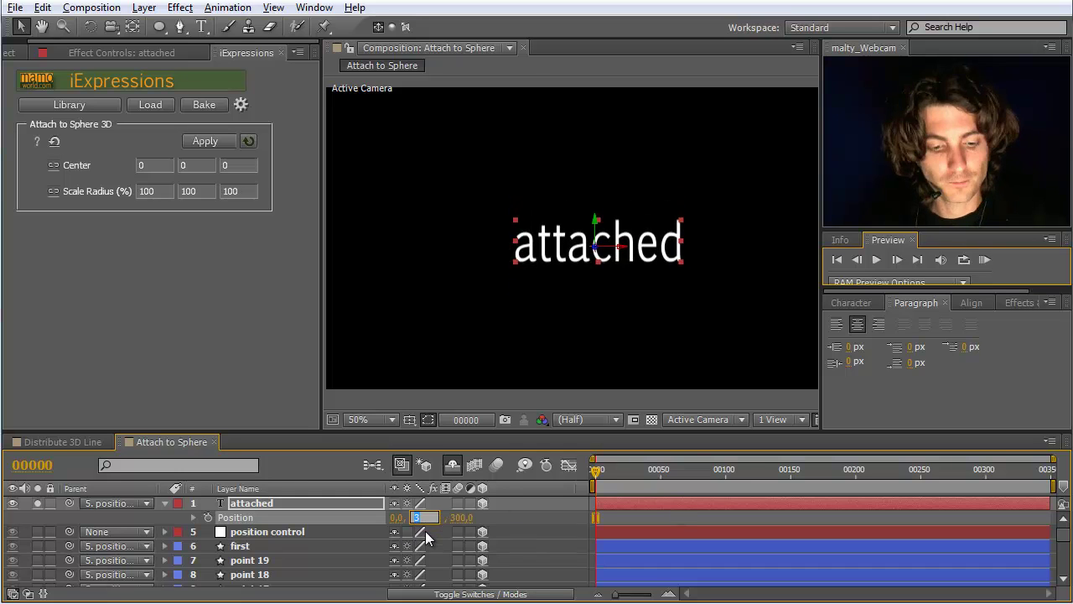
Keyframe the attached text's Position at 0, 0, -300 on frame 0 and expand position control.
click(209, 518)
drag(601, 471, 663, 471)
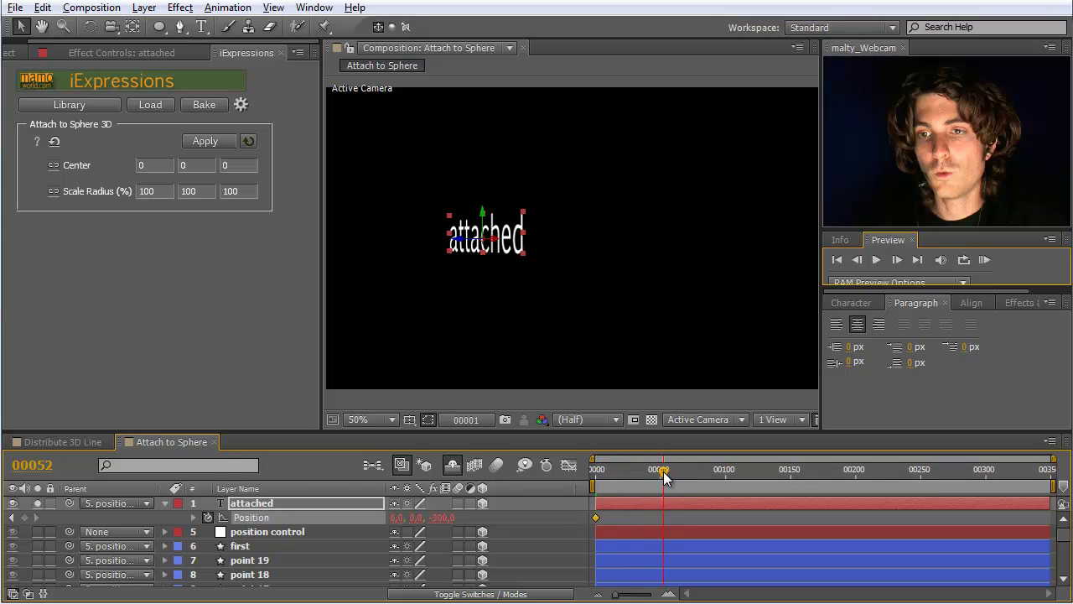
click(447, 518)
key(Return)
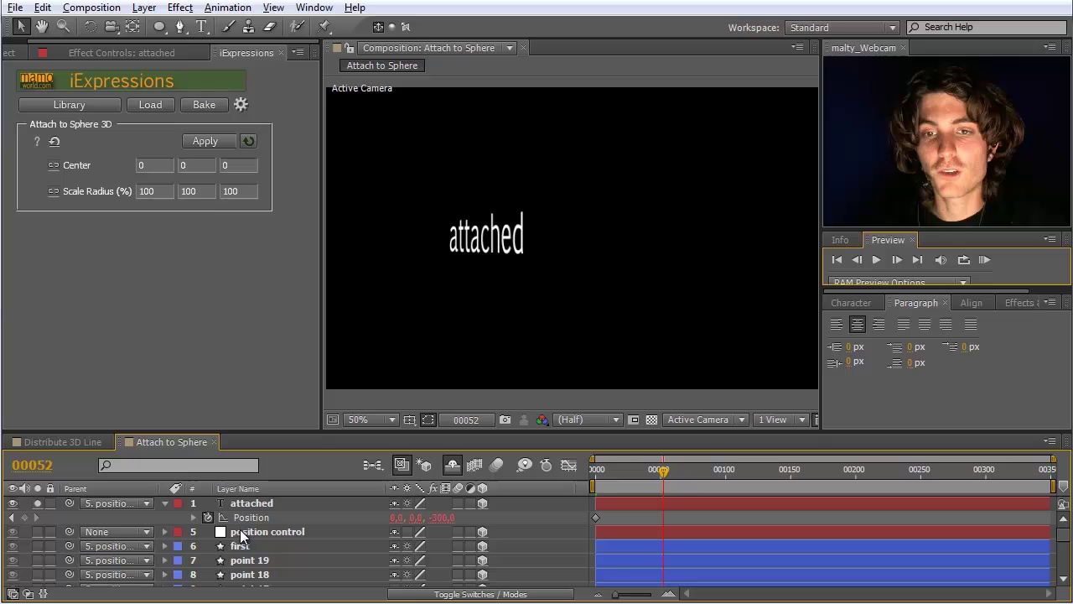
click(236, 534)
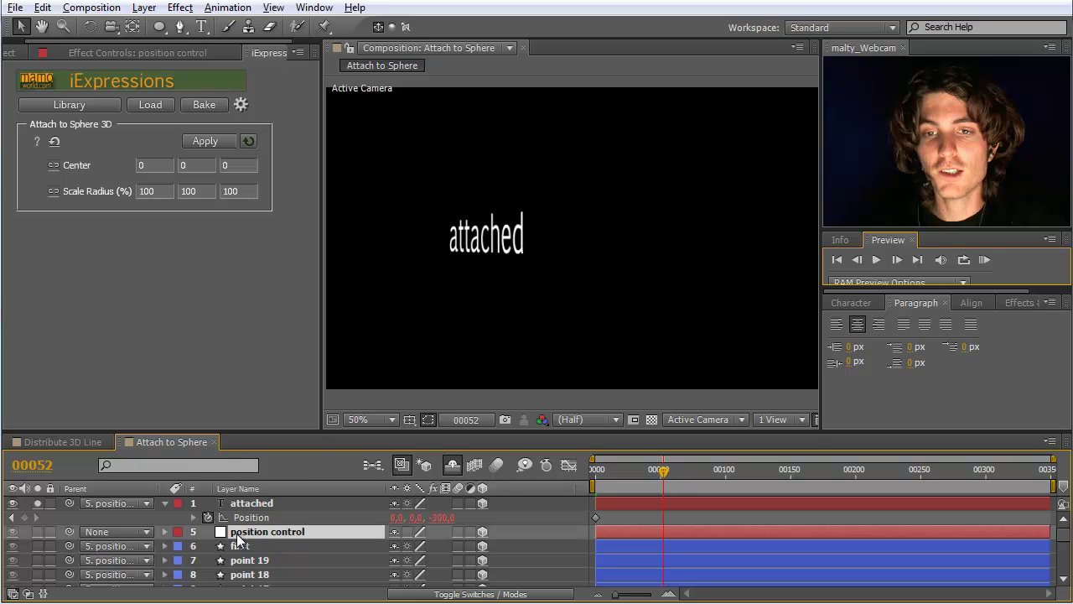
click(164, 531)
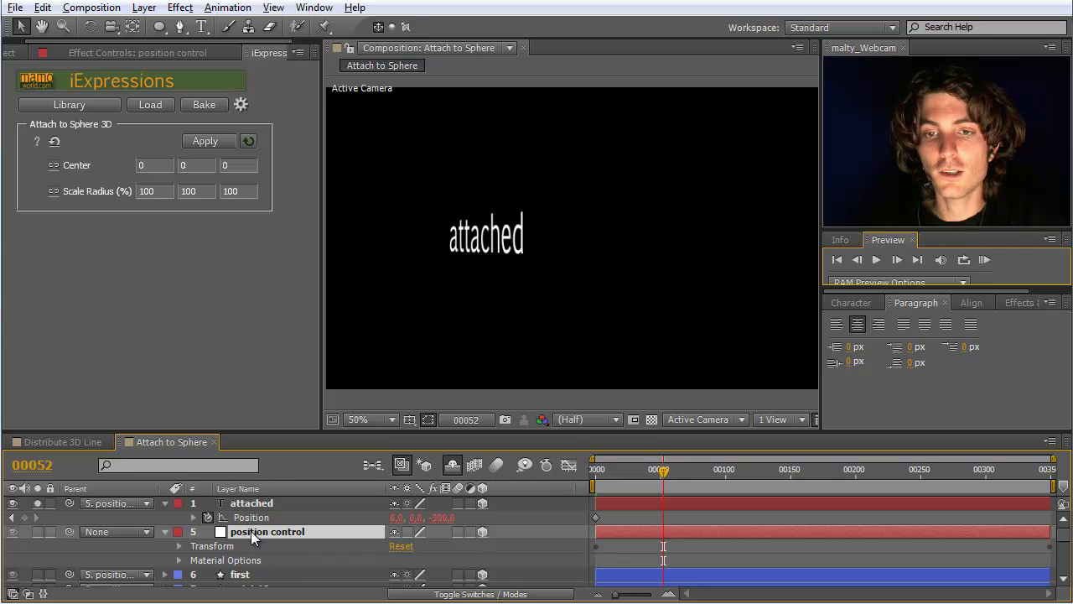
Keyframe position control's Y Rotation at frame 0 and add an attached Position keyframe at frame 52.
click(179, 546)
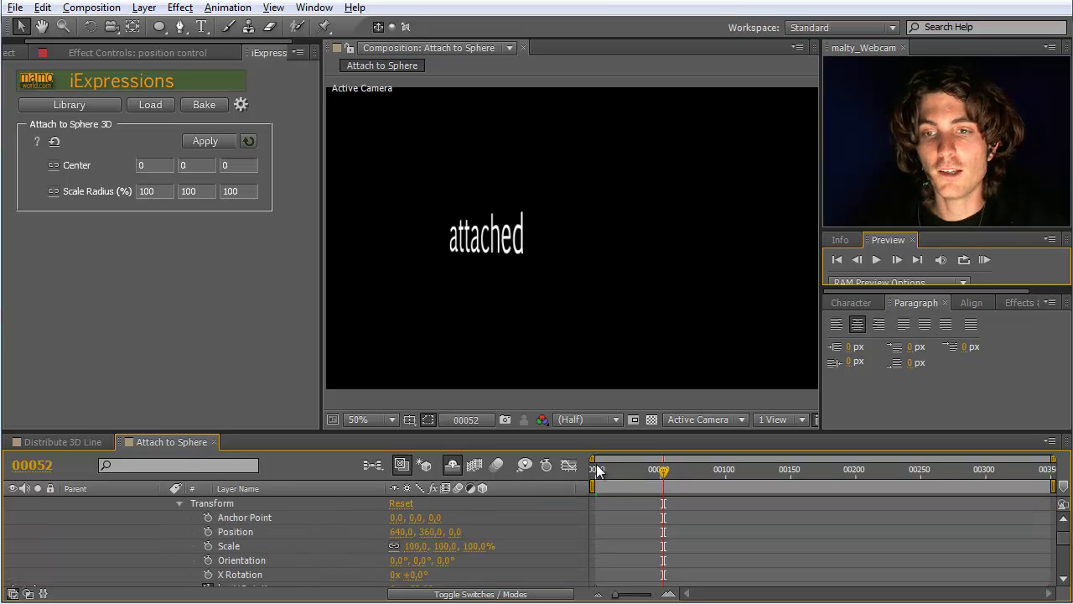
drag(660, 468, 573, 468)
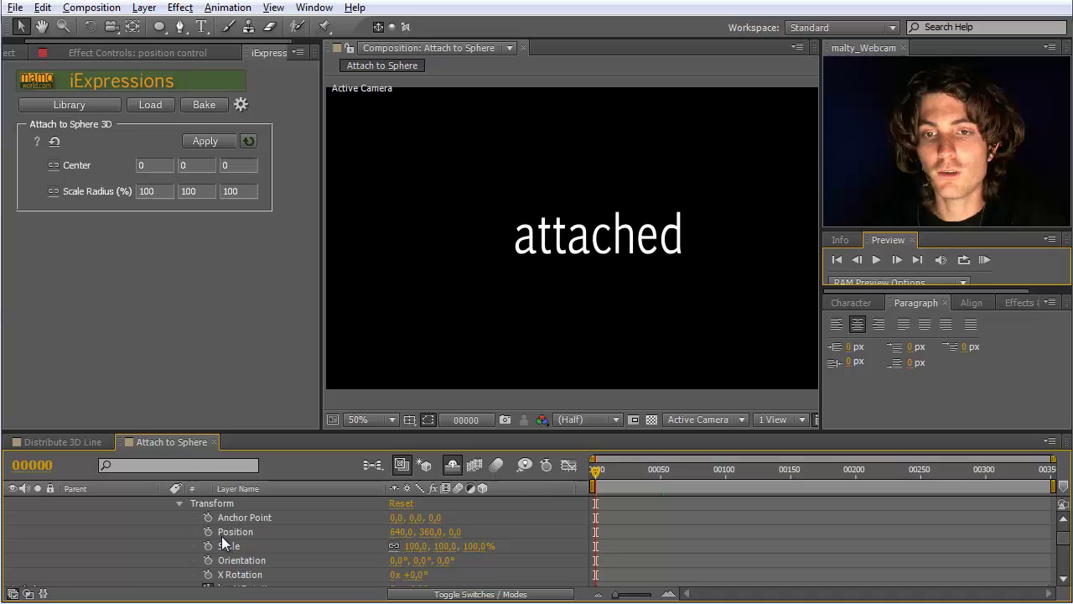
scroll(207, 549, down, 2)
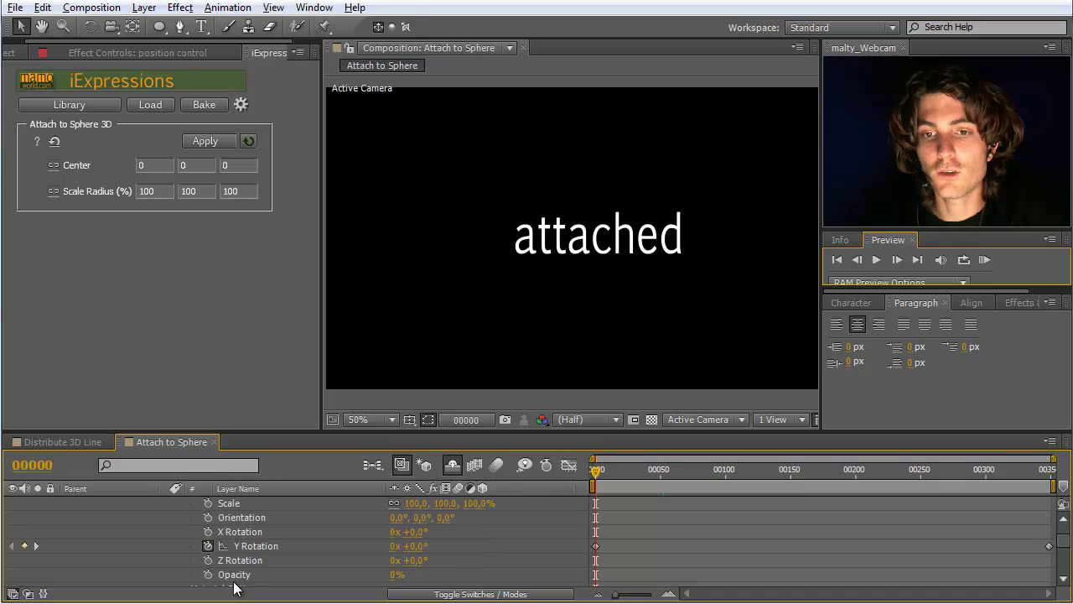
click(208, 547)
drag(1064, 541, 1062, 513)
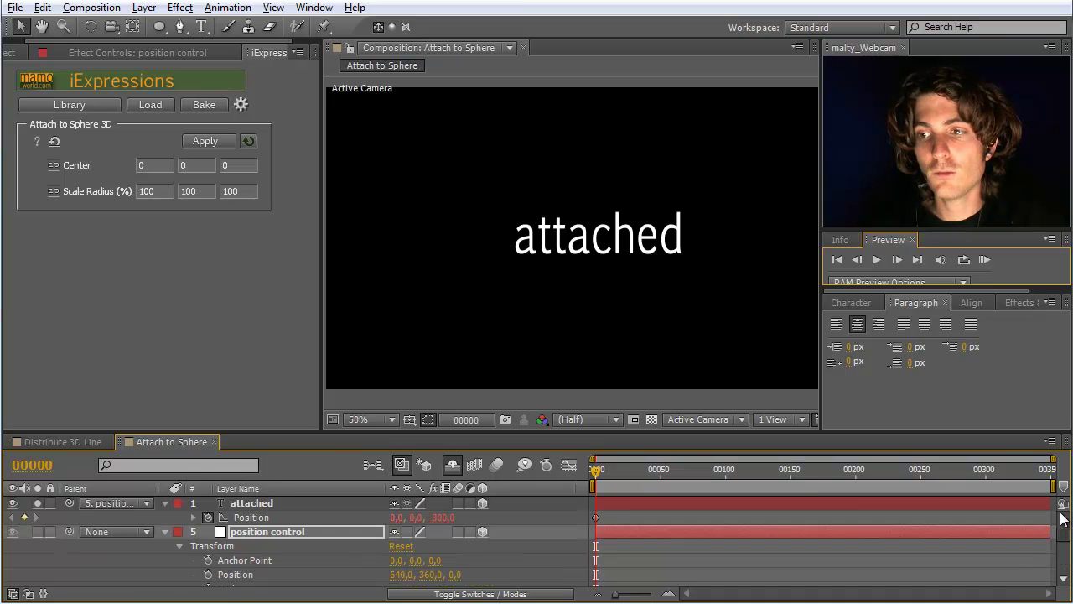
drag(594, 475, 654, 475)
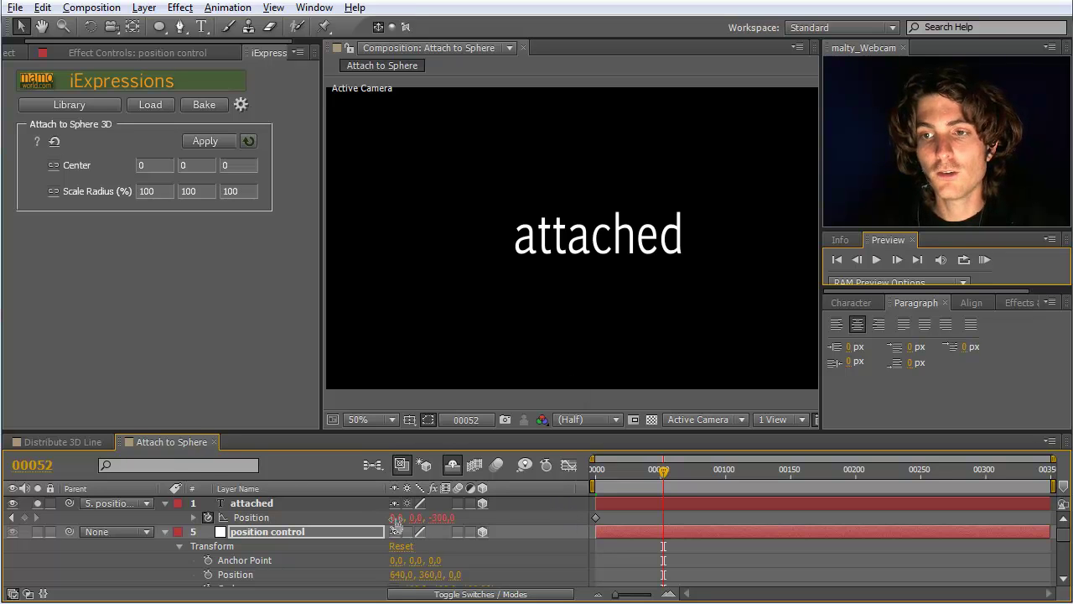
mouse_move(395, 524)
mouse_down()
mouse_move(734, 535)
mouse_move(410, 523)
mouse_up()
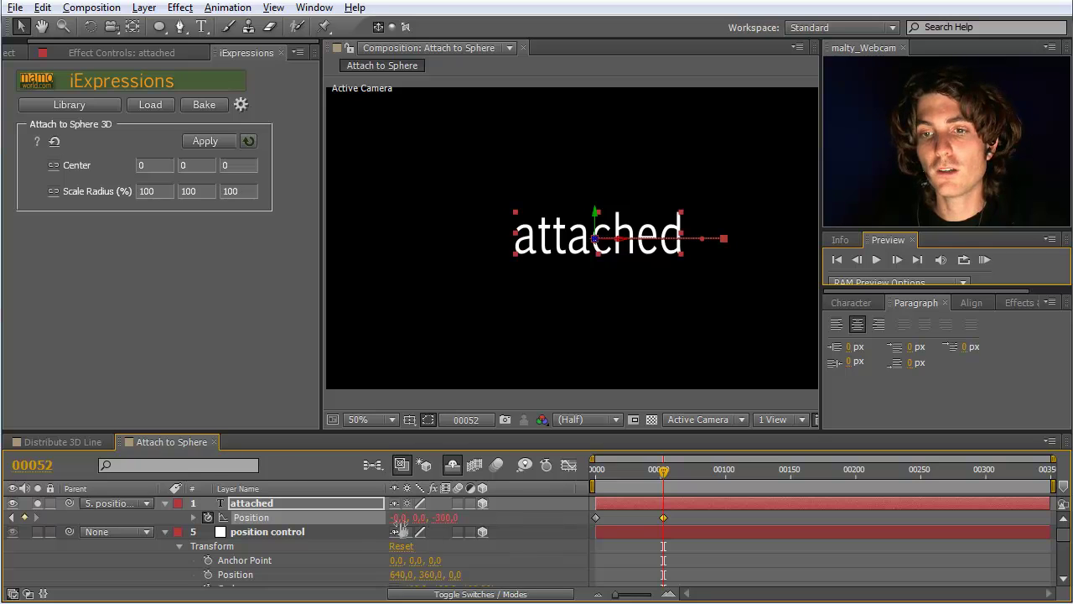
Add a third attached Position keyframe at frame 102, then scrub back to check the curve.
click(402, 518)
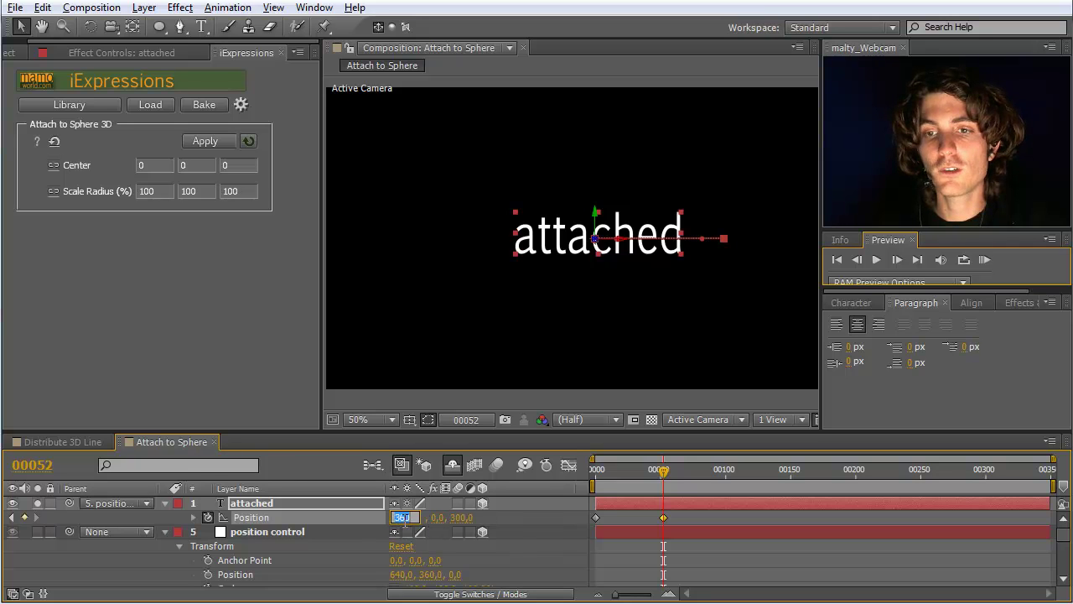
click(503, 521)
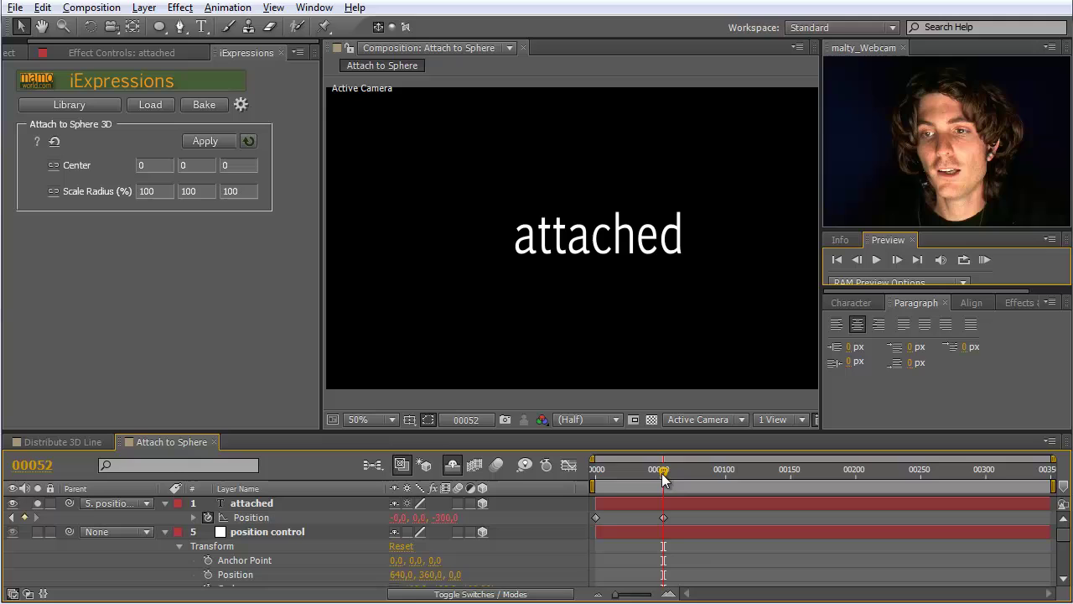
drag(666, 473, 729, 478)
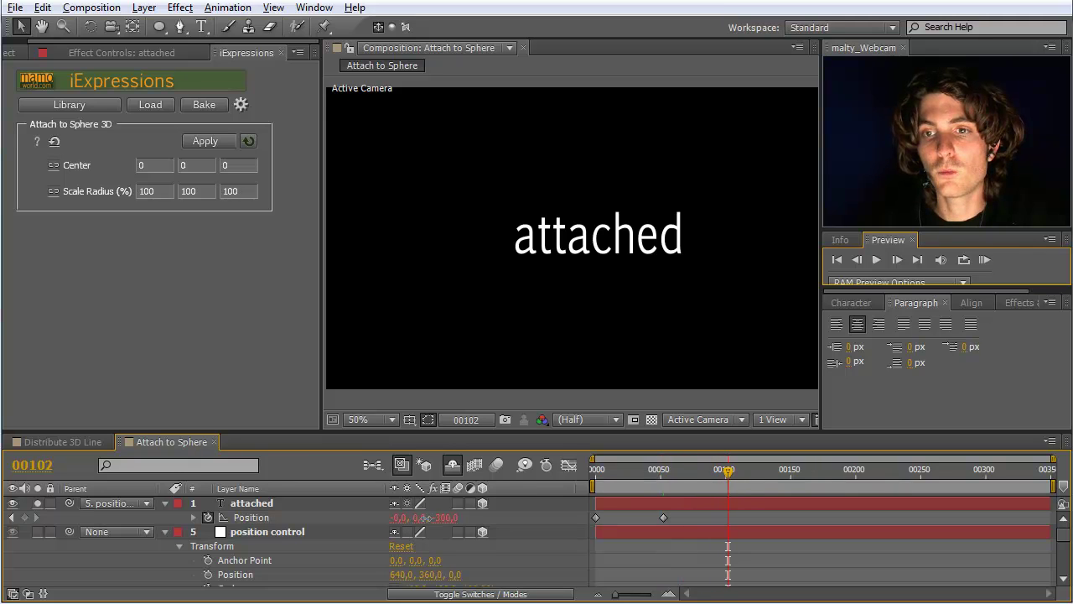
drag(426, 518, 94, 531)
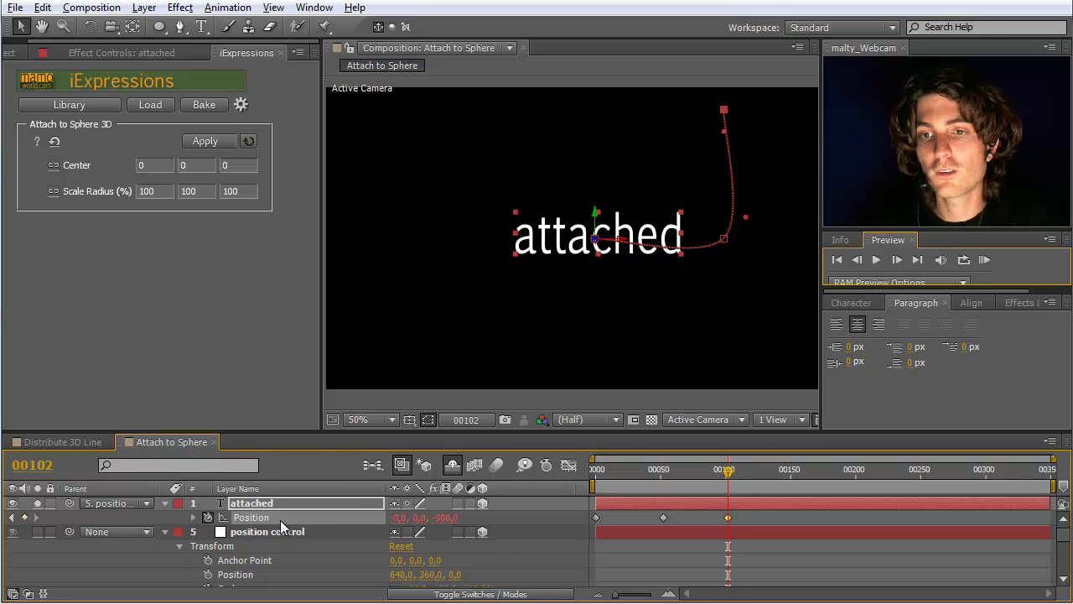
drag(731, 476, 670, 479)
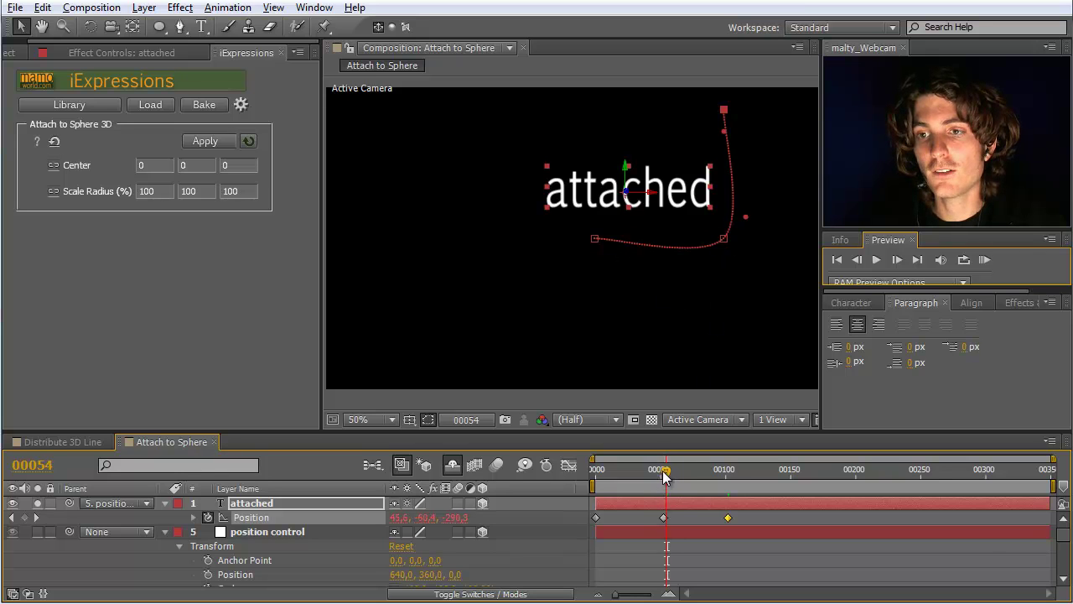
drag(665, 475, 581, 470)
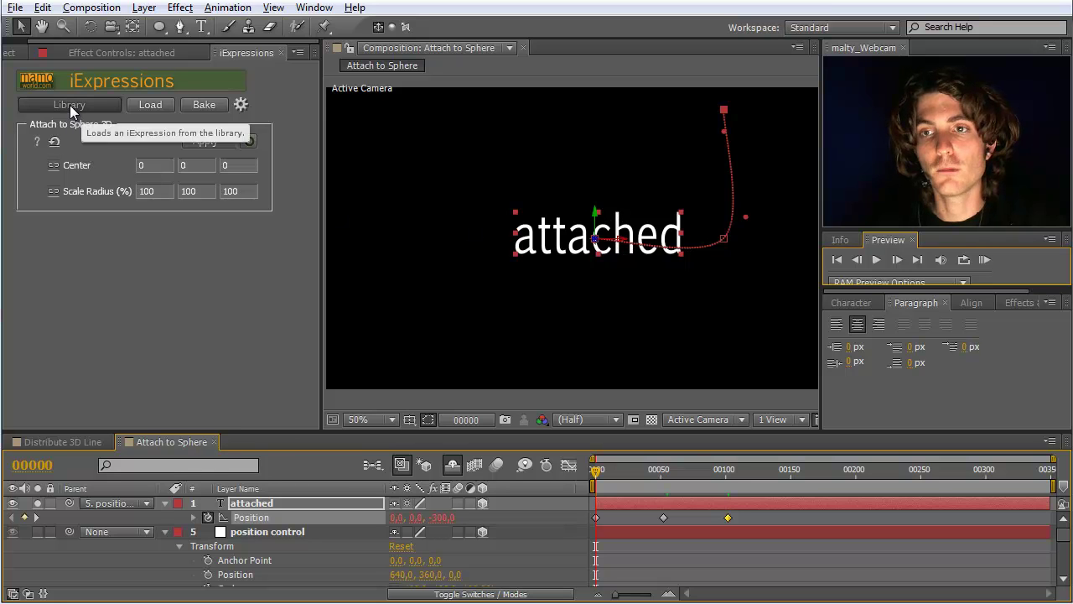
Load Look At Point 3D from the library's Layer Placement > Layer Orientation category.
click(98, 104)
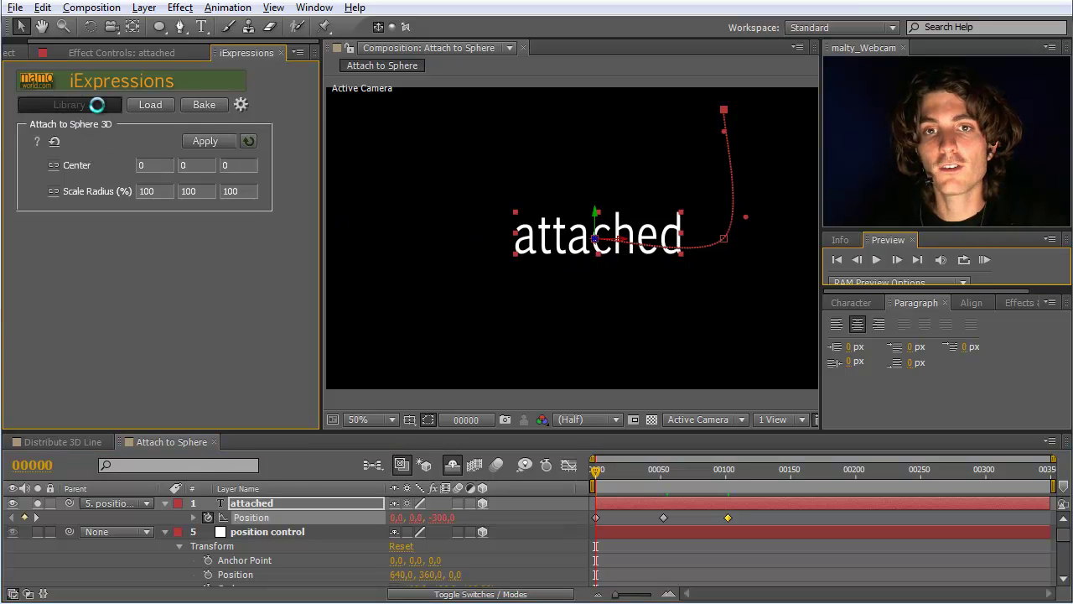
drag(45, 275, 473, 46)
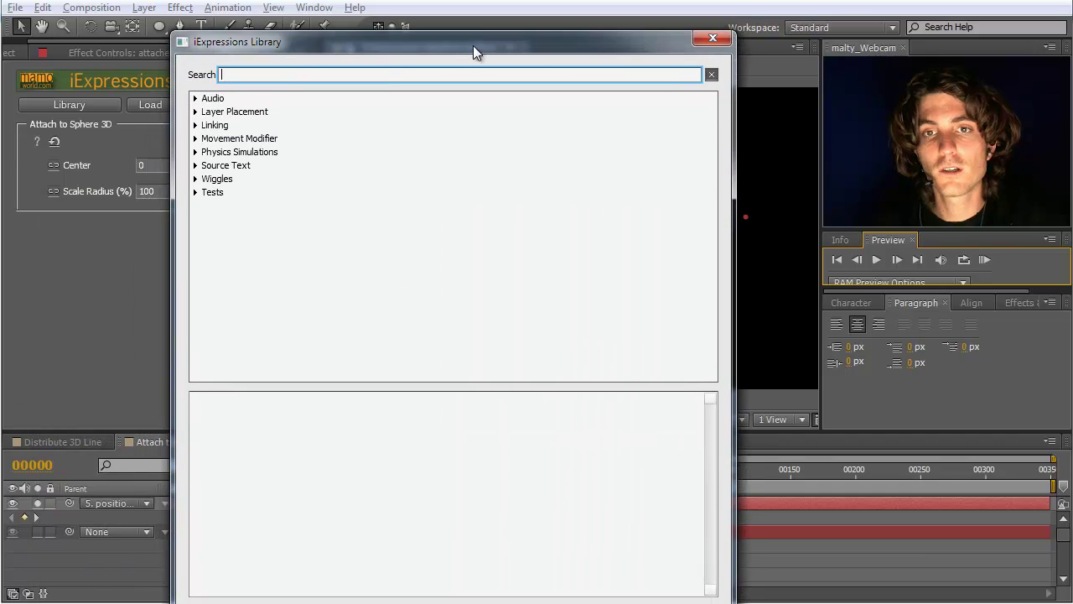
click(196, 112)
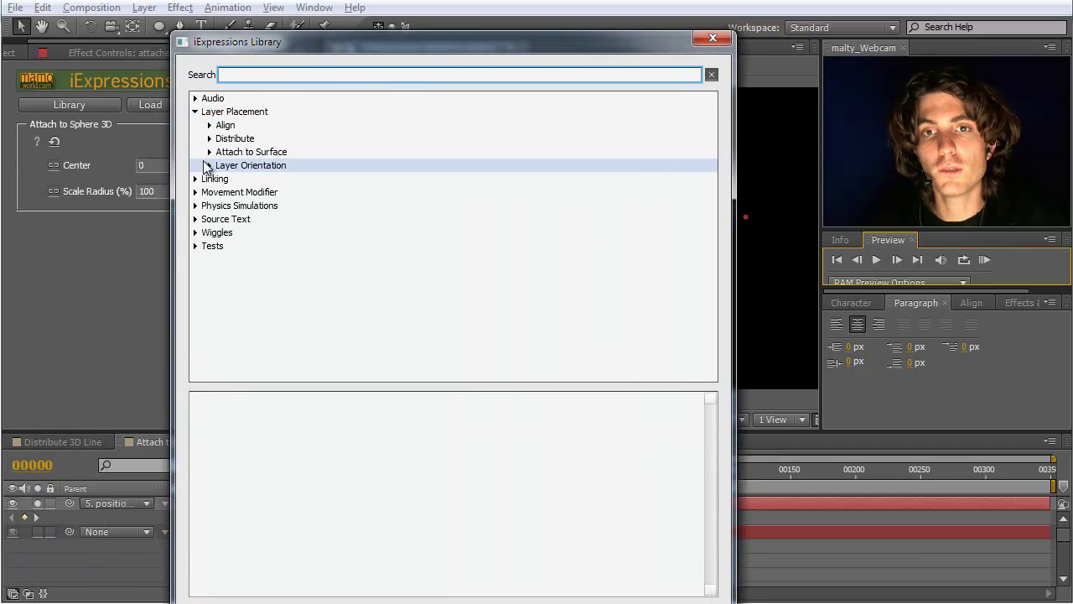
click(208, 166)
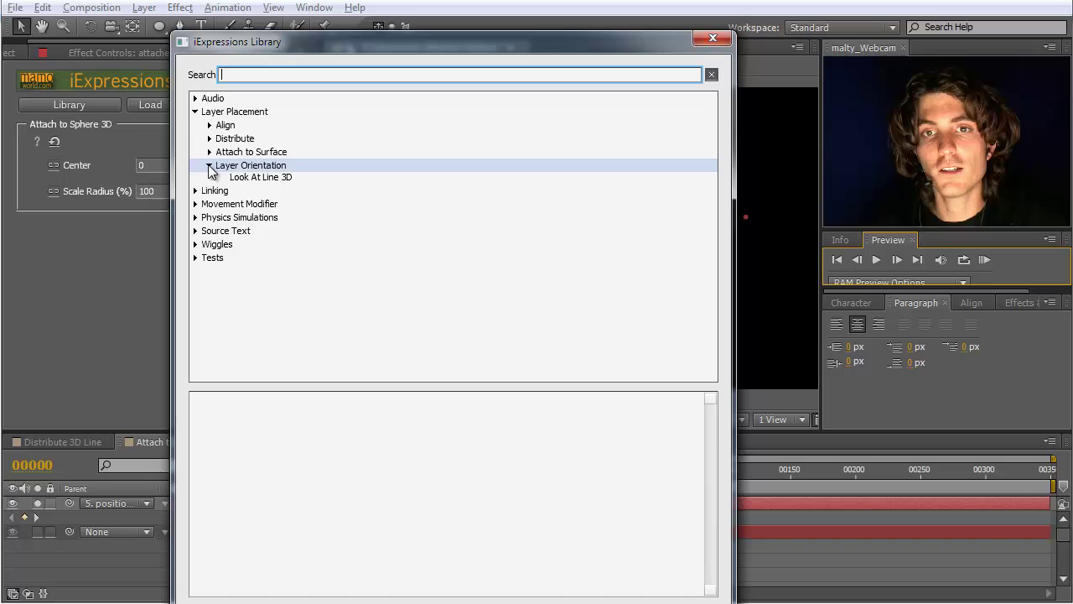
click(263, 207)
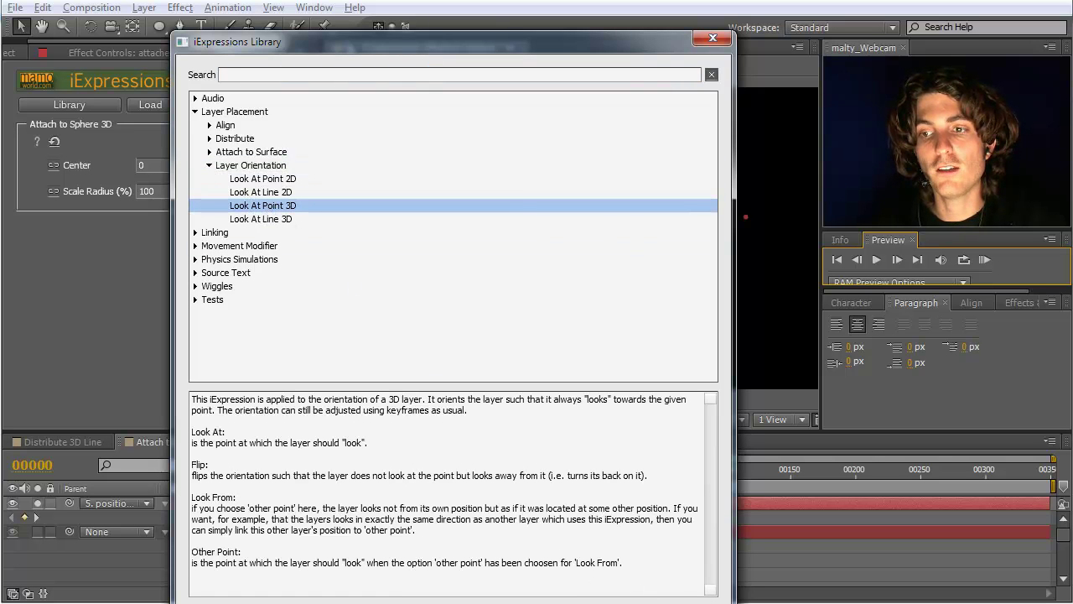
double_click(293, 205)
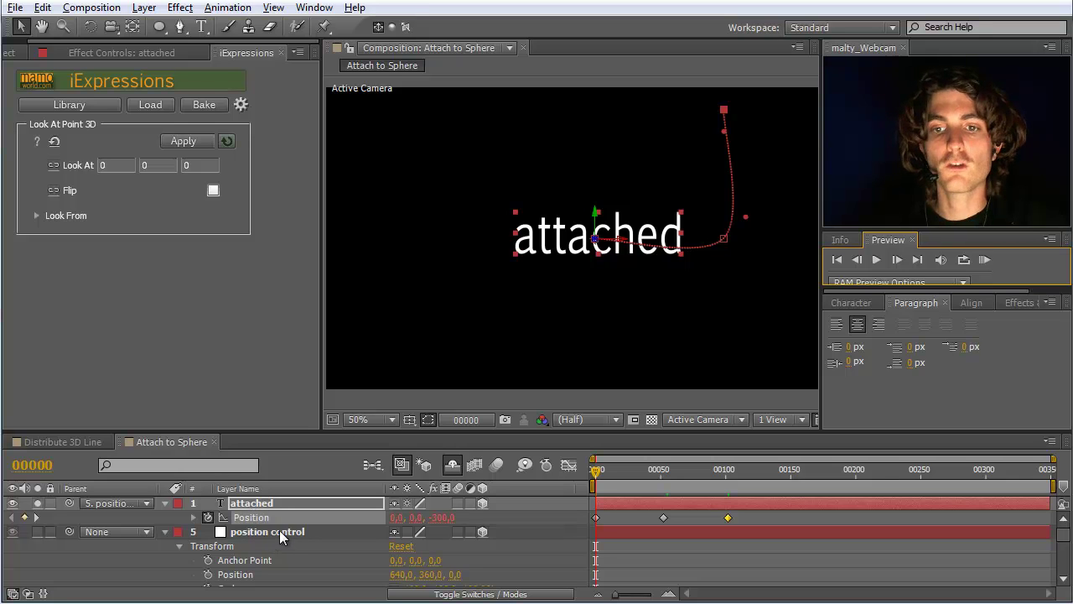
click(256, 519)
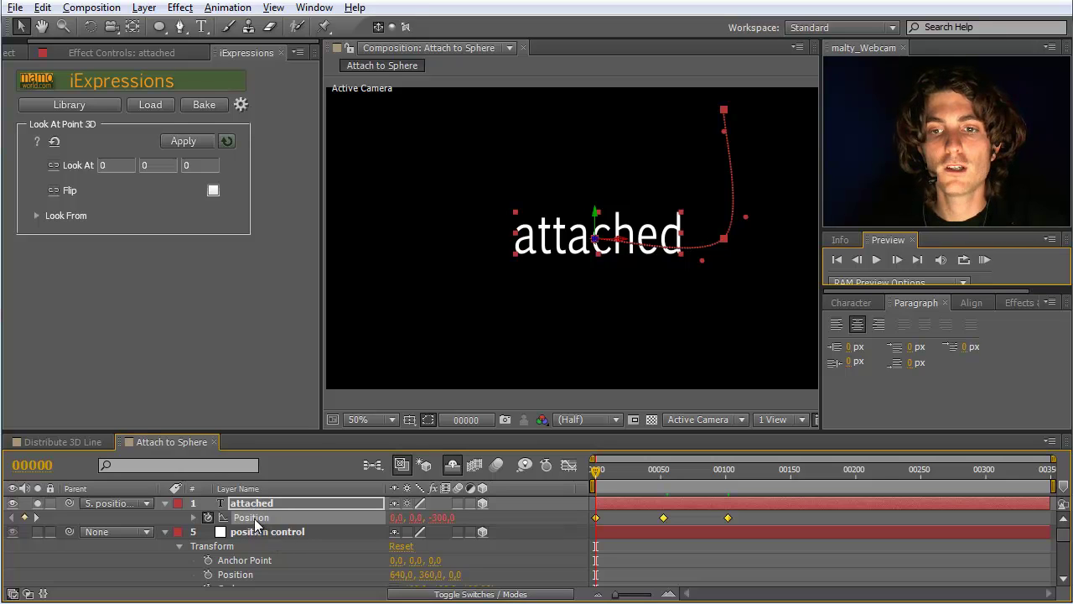
click(187, 144)
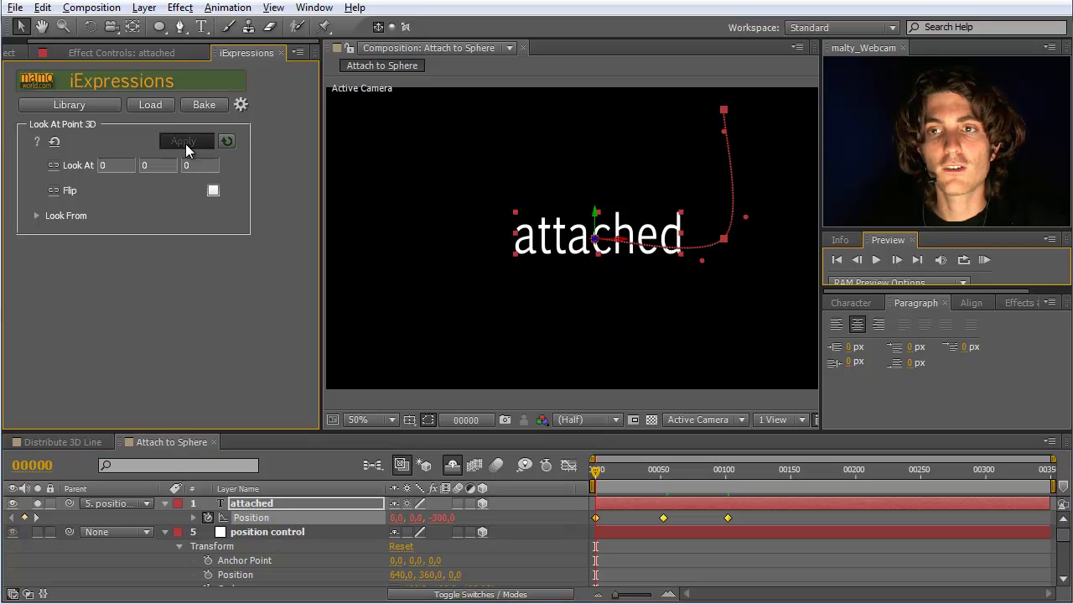
click(984, 260)
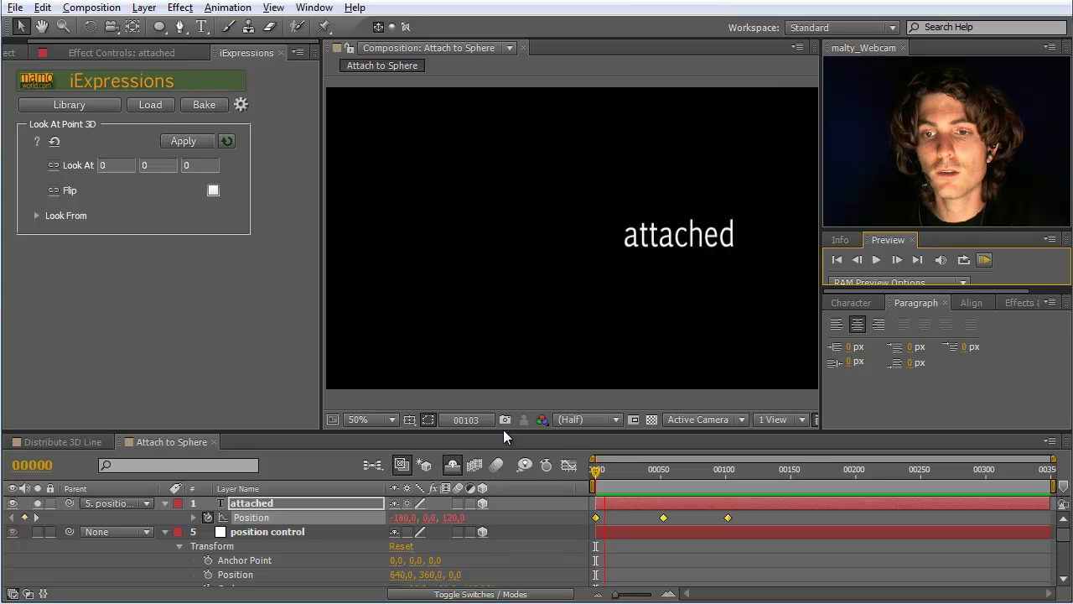
click(541, 295)
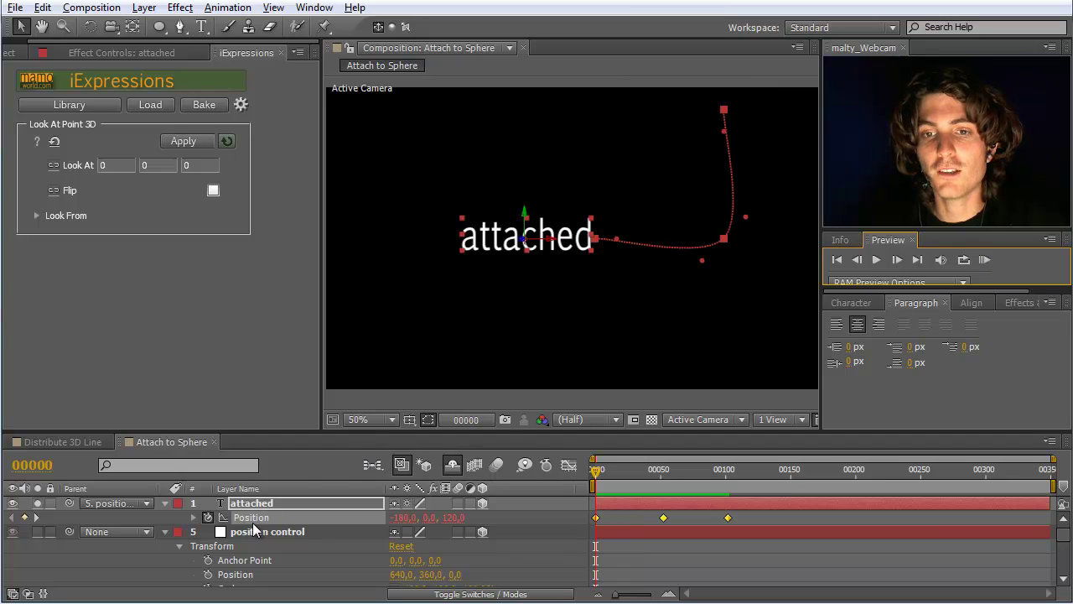
click(42, 7)
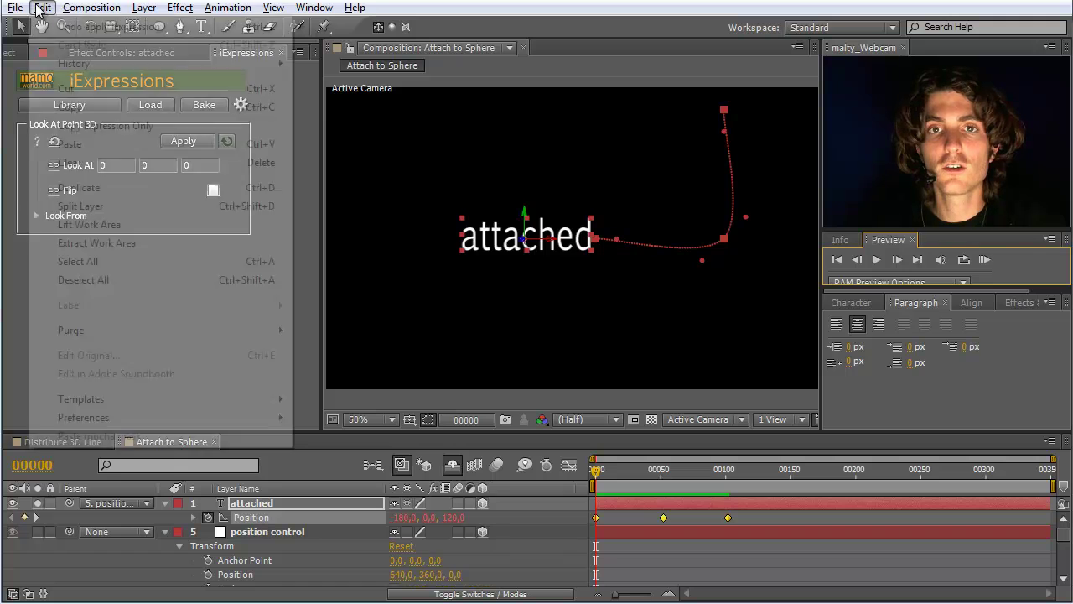
Undo the Position application, apply Look At Point 3D to the whole attached layer, and preview.
click(69, 27)
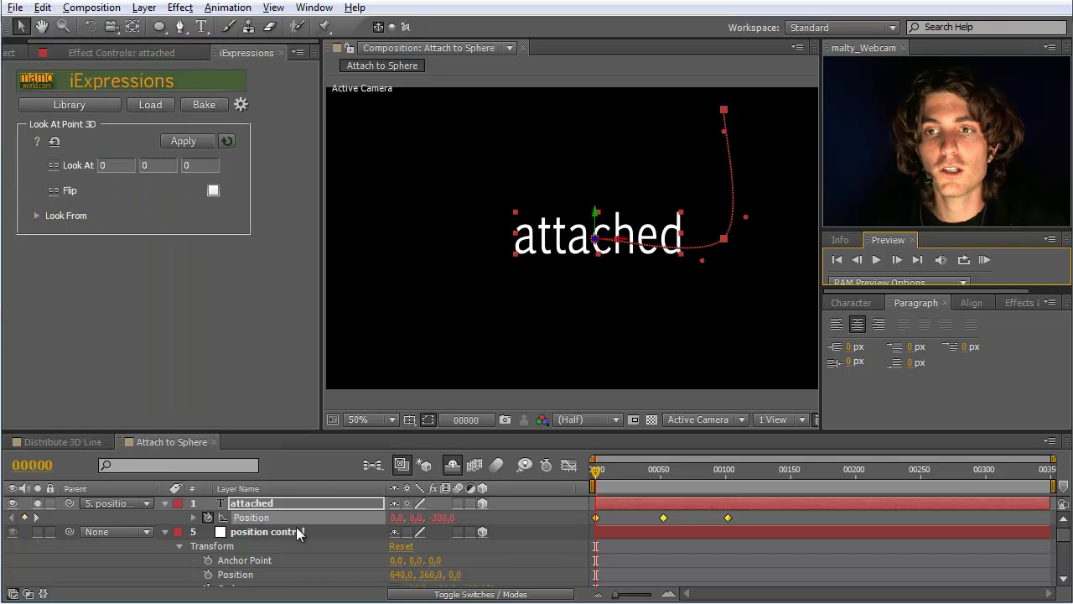
click(252, 501)
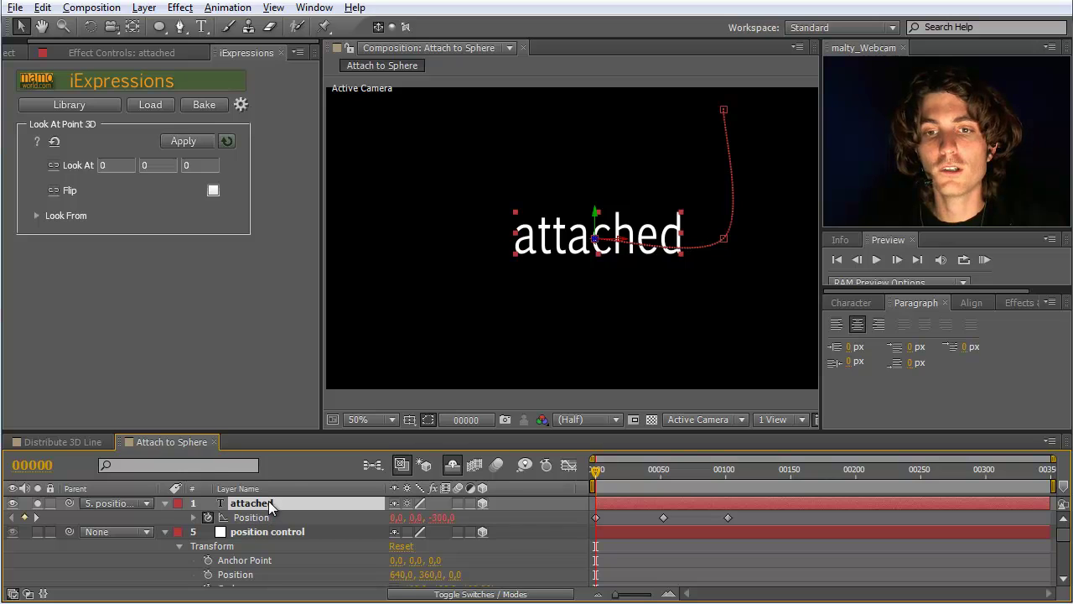
click(186, 144)
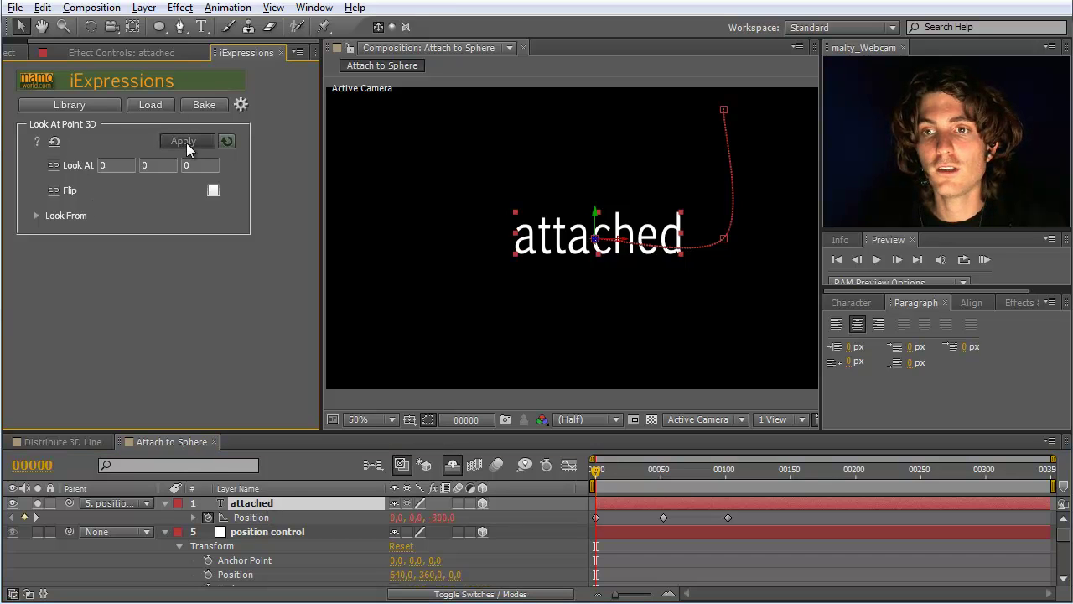
click(984, 260)
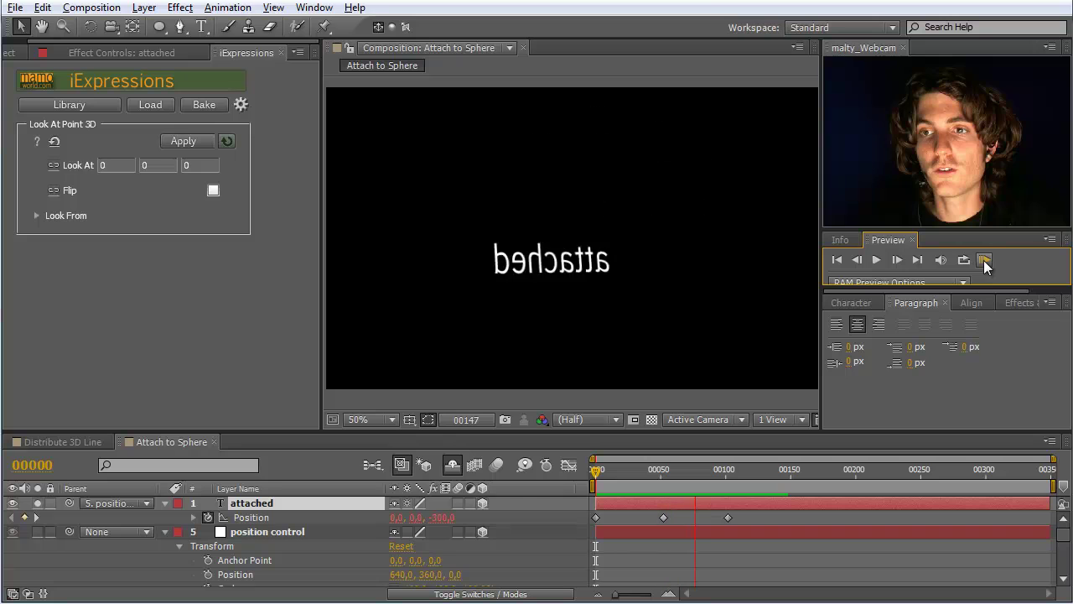
click(984, 260)
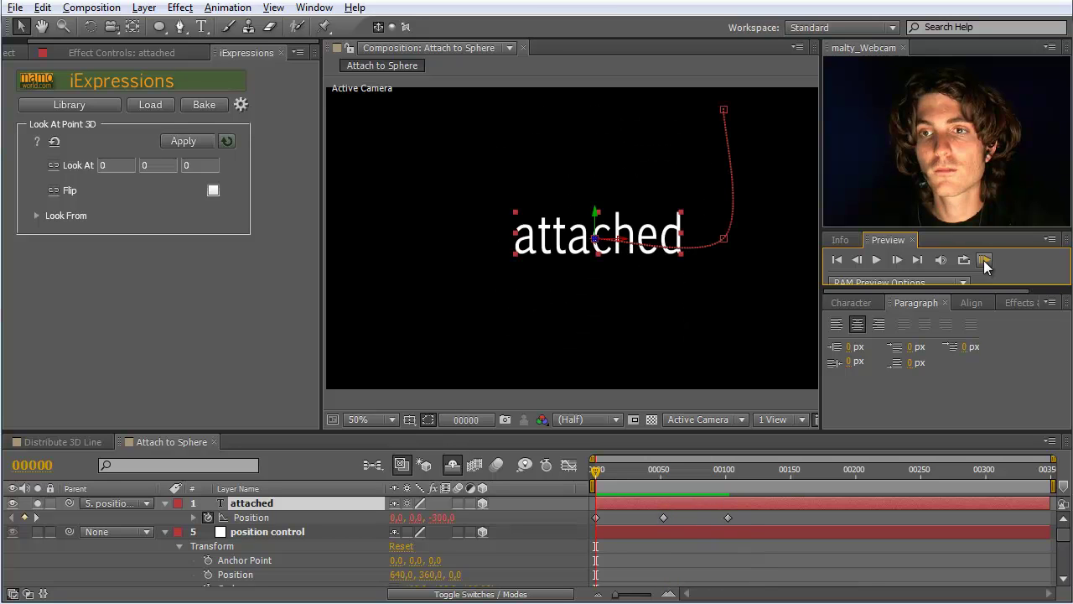
mouse_move(598, 470)
mouse_down()
mouse_move(670, 471)
mouse_move(591, 479)
mouse_up()
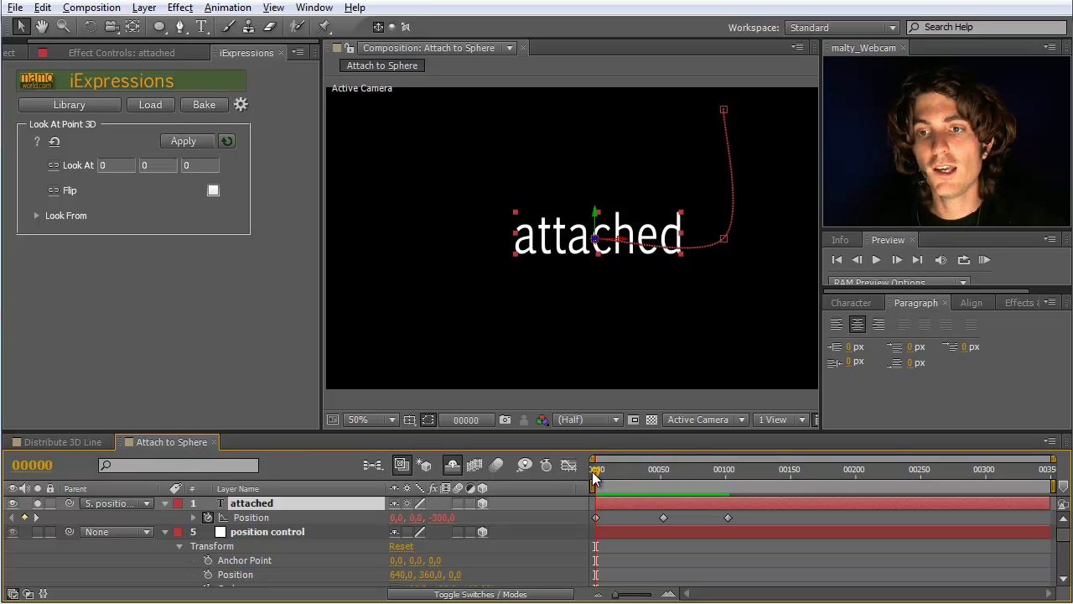
drag(595, 478, 762, 477)
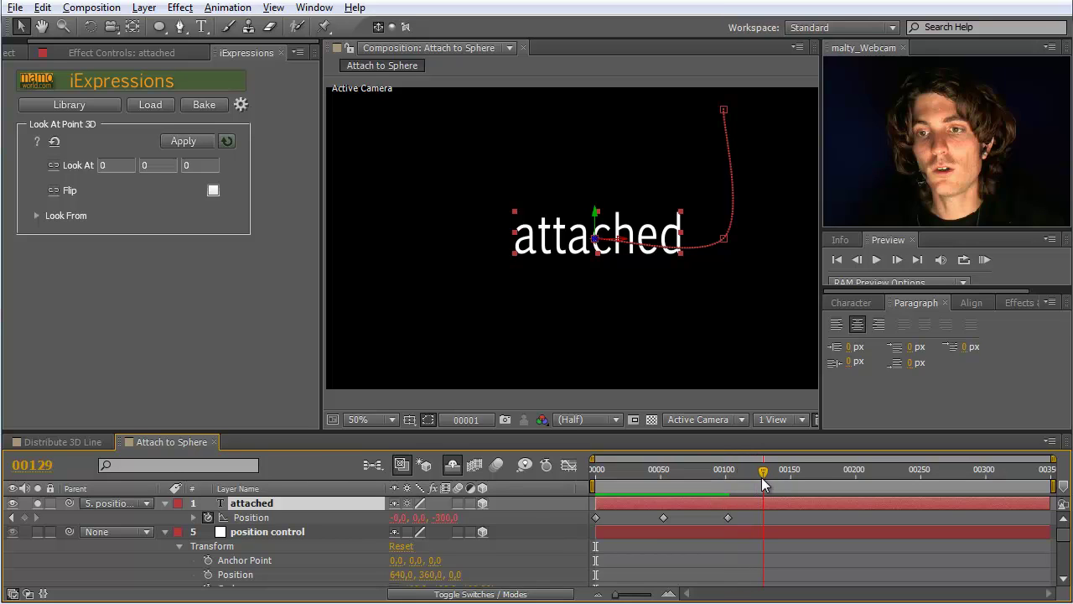